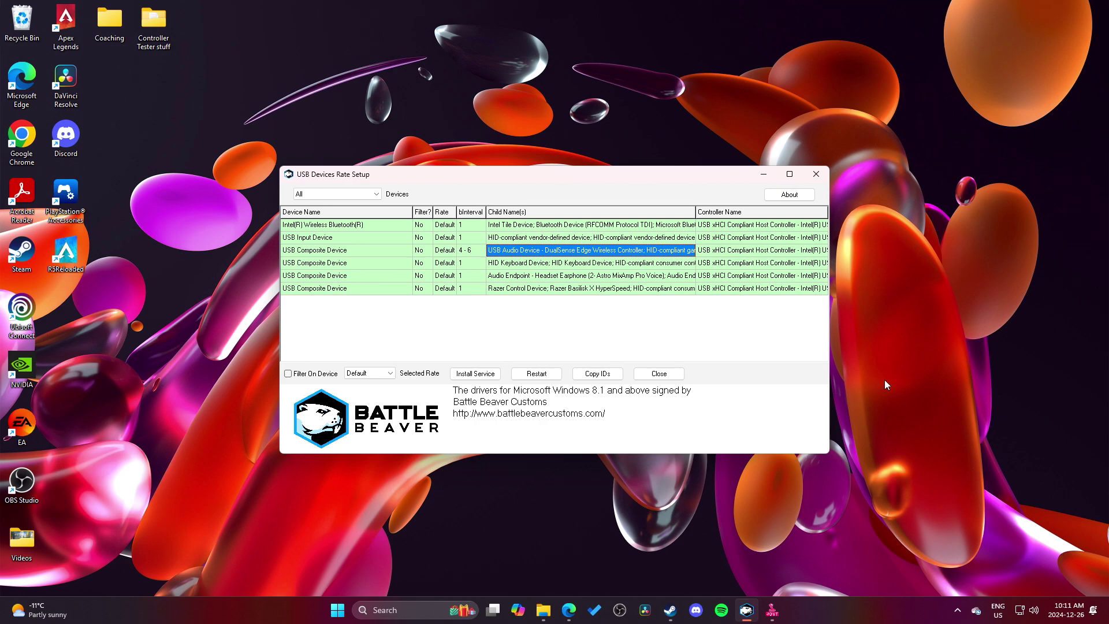
Step: Switch to Joystick Tester and measure the DualSense Edge Wireless Controller's default left-stick polling rate
left_click(779, 615)
left_click(547, 217)
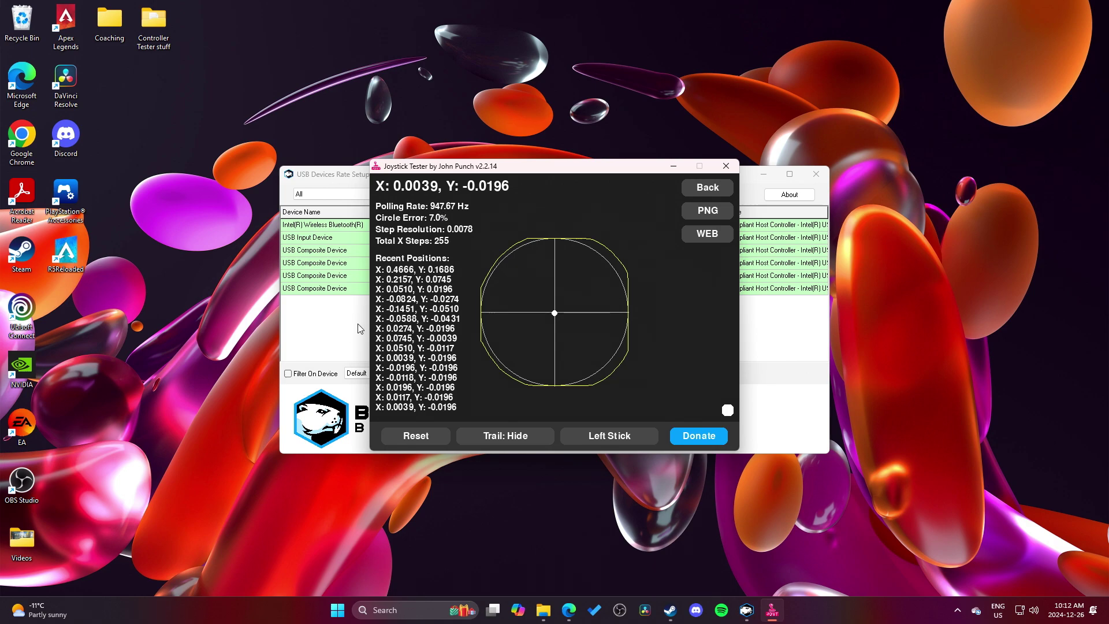
Step: In USB Devices Rate Setup, set the DualSense Edge controller's rate to 250, enable filtering on the device and install the driver service
left_click(358, 324)
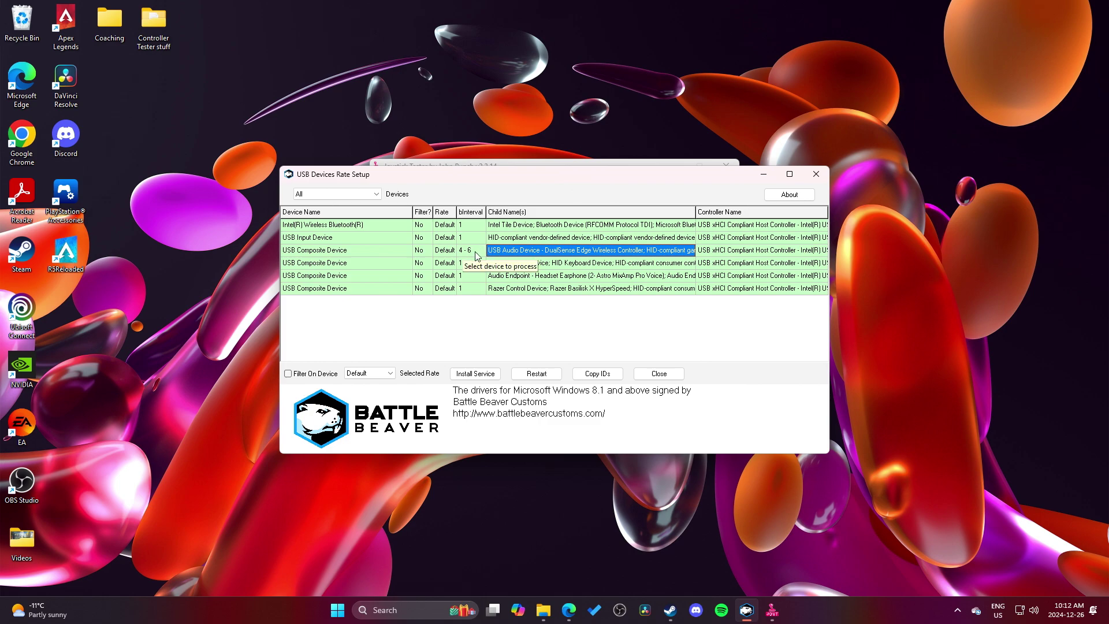
left_click(365, 377)
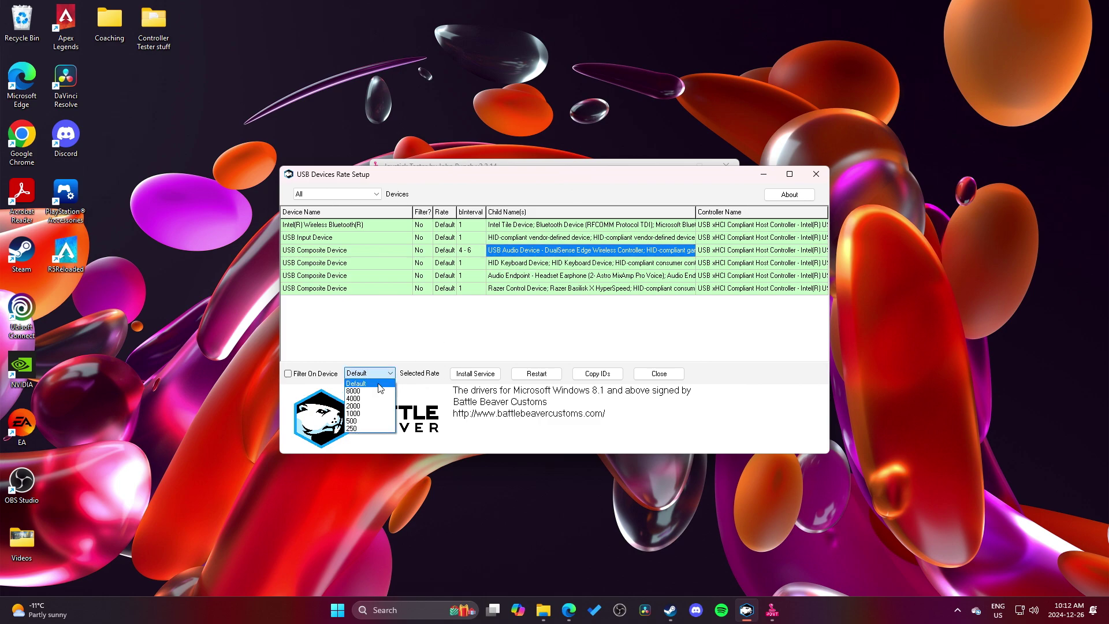
left_click(355, 429)
left_click(475, 374)
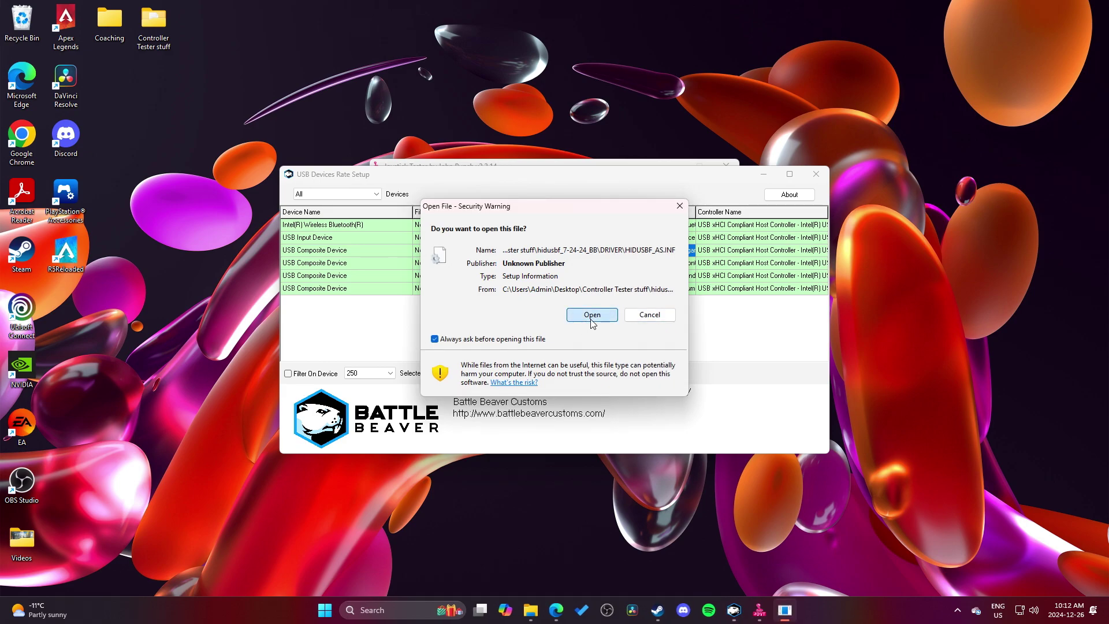
left_click(523, 384)
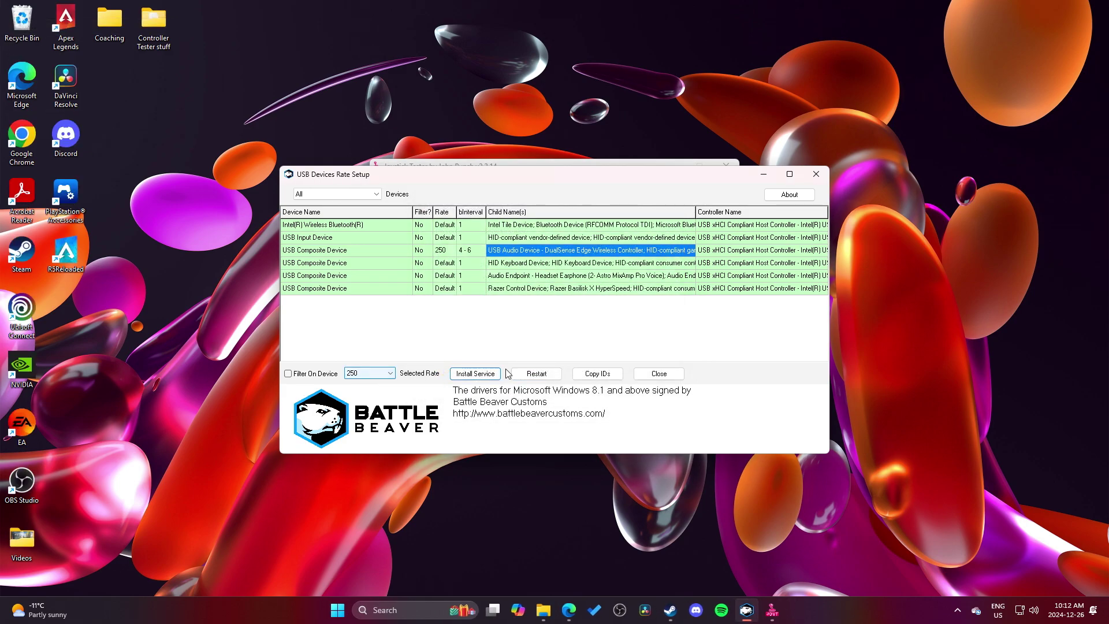
left_click(592, 315)
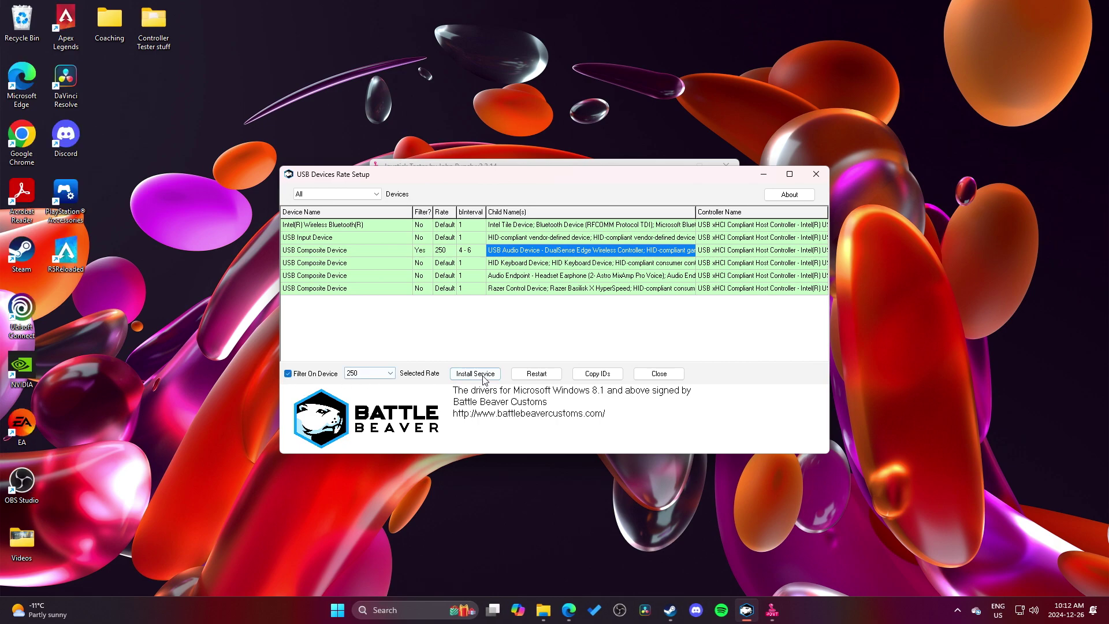
left_click(595, 320)
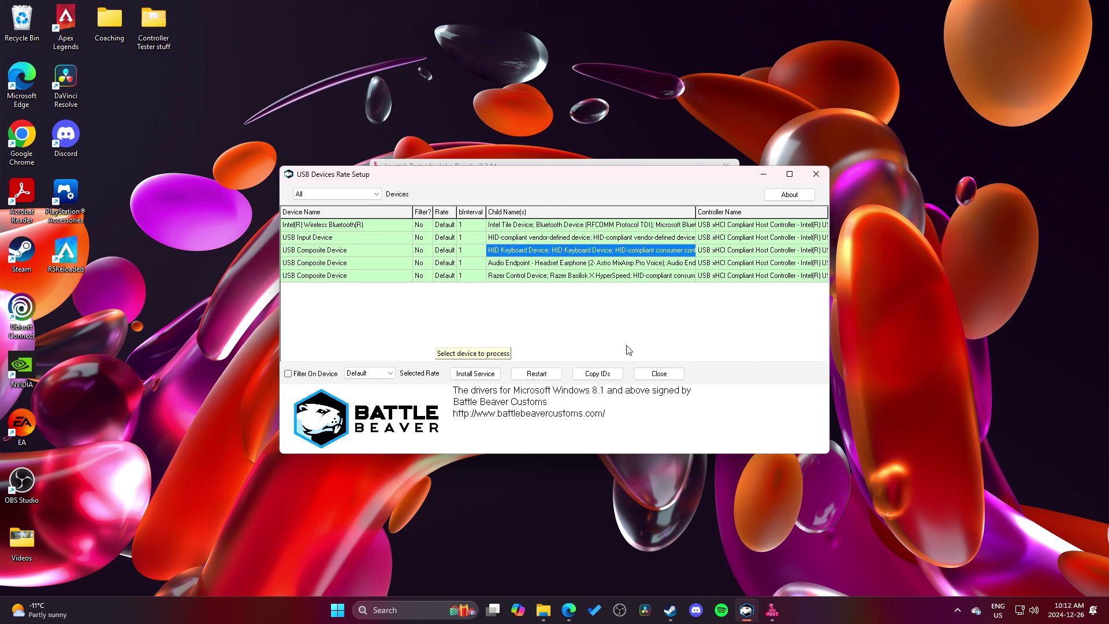
Step: Switch to Joystick Tester and measure the DualSense Edge controller's left-stick polling rate at the 250 setting
left_click(772, 612)
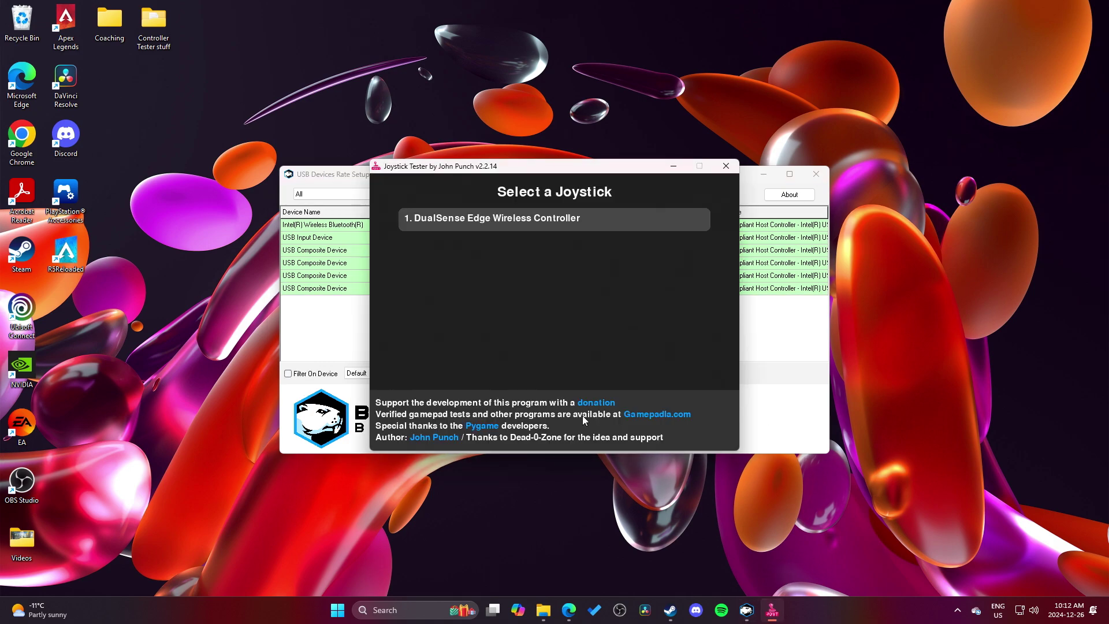
left_click(581, 224)
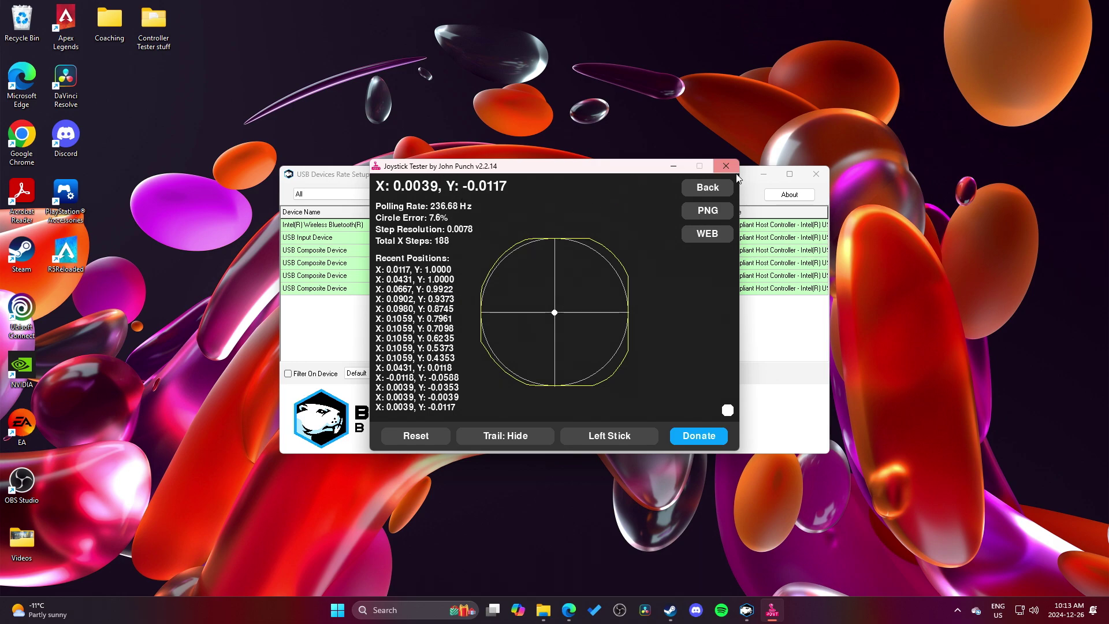
Step: Back in USB Devices Rate Setup, set the DualSense Edge controller's rate to 1000 and install the service again
left_click(763, 318)
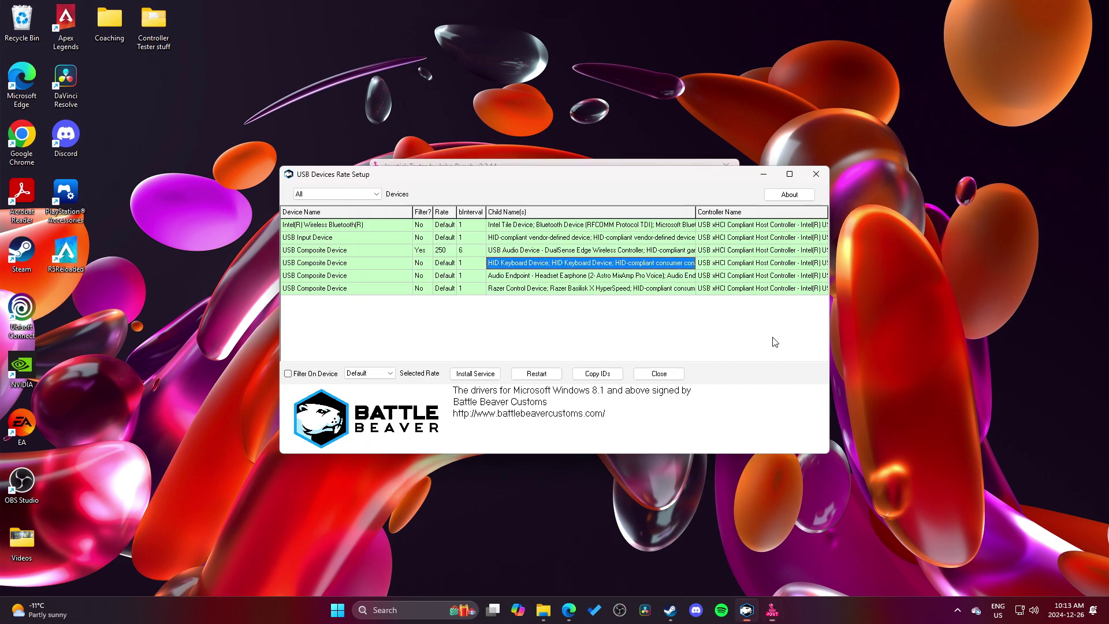
left_click(536, 252)
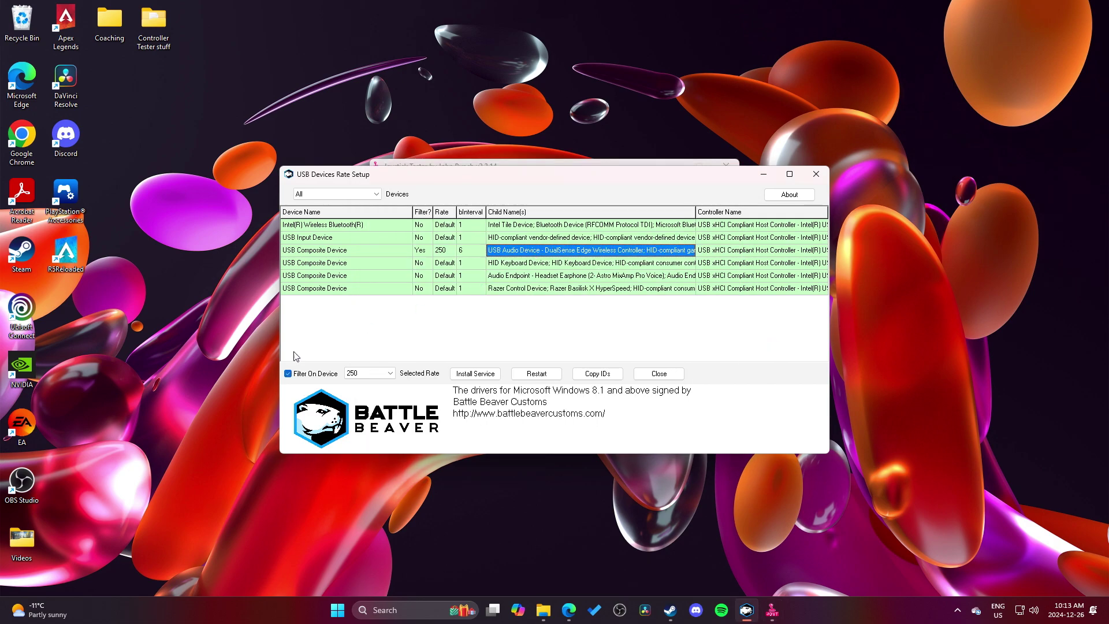
left_click(364, 374)
left_click(356, 414)
left_click(477, 374)
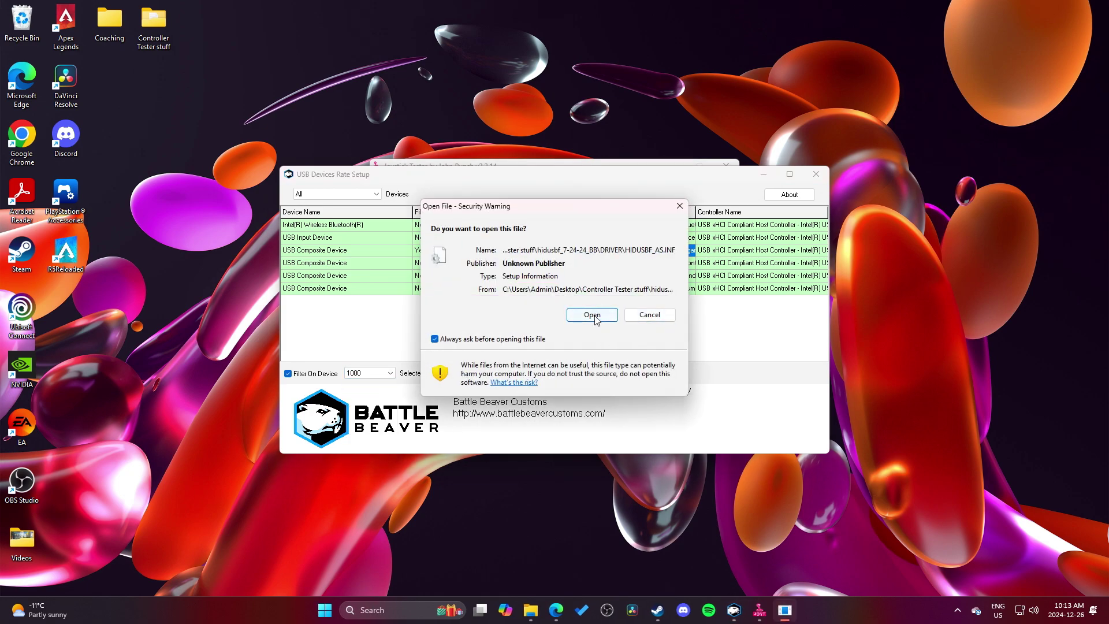
left_click(596, 317)
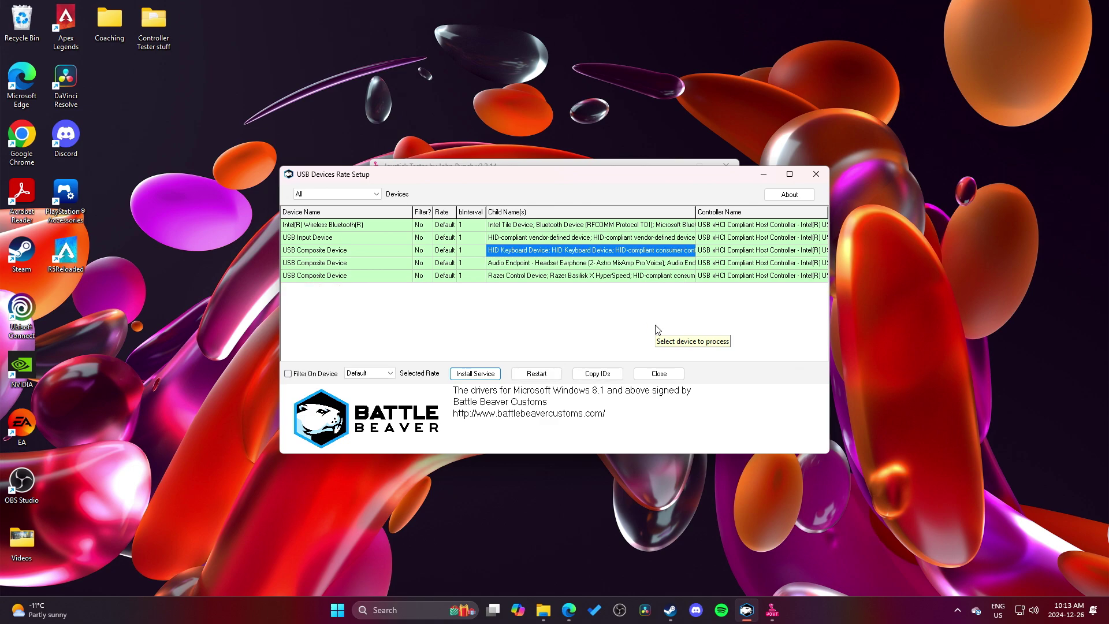
Step: Measure the DualSense Edge controller's left-stick polling rate at the 1000 setting in Joystick Tester, and close the tester
left_click(772, 610)
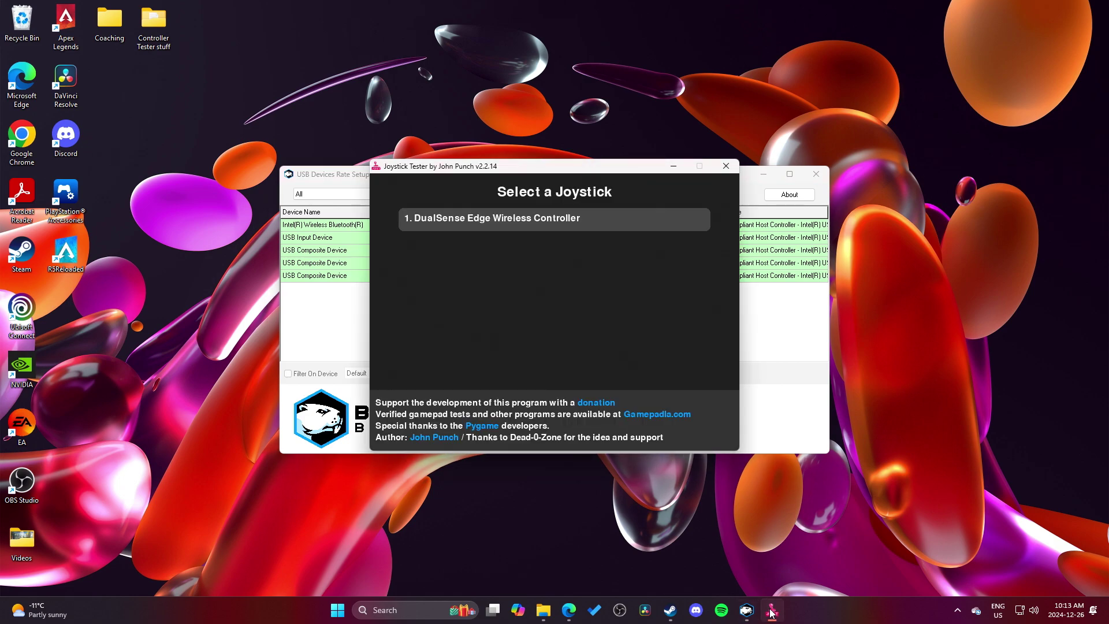
left_click(518, 220)
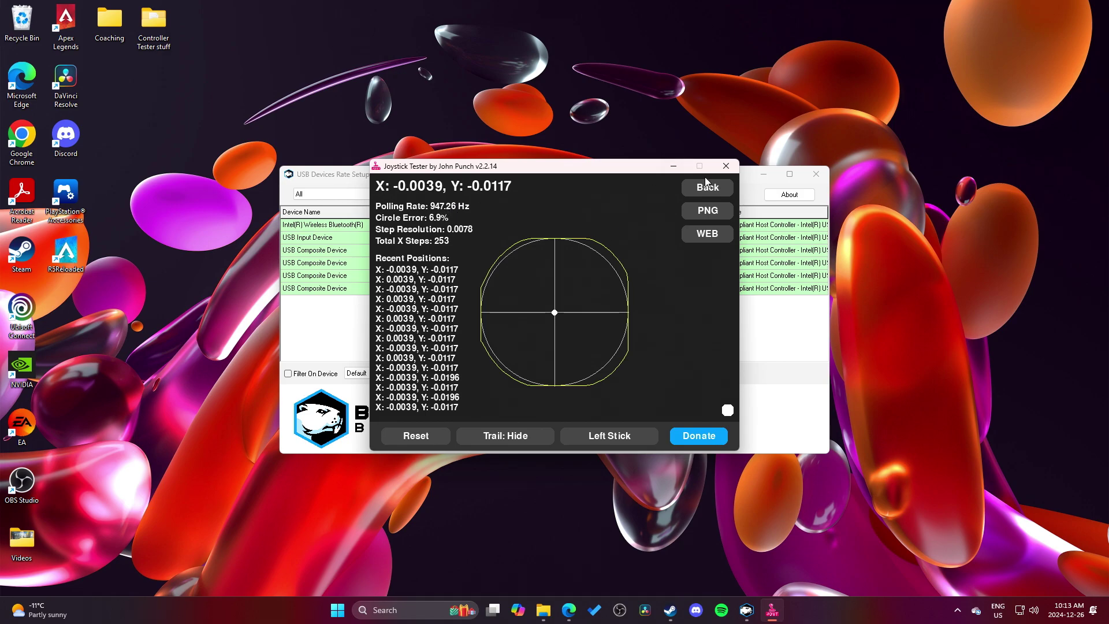
left_click(726, 166)
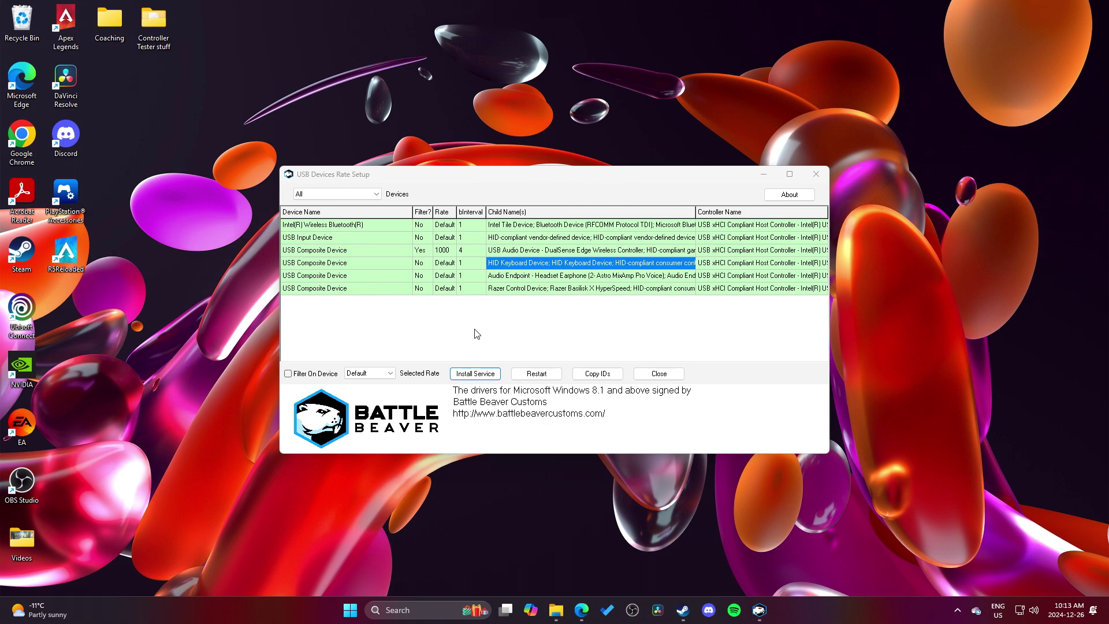
Step: Set the DualSense Edge controller's selected rate to 8000 and reinstall the driver service, allowing the driver file to open
left_click(558, 252)
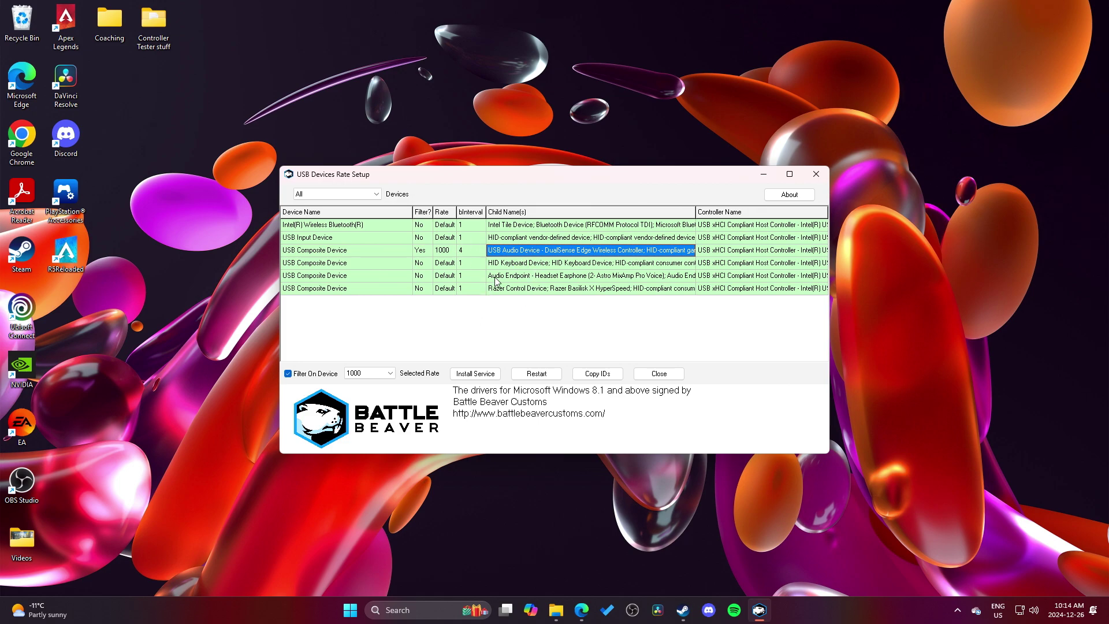
left_click(382, 374)
left_click(355, 394)
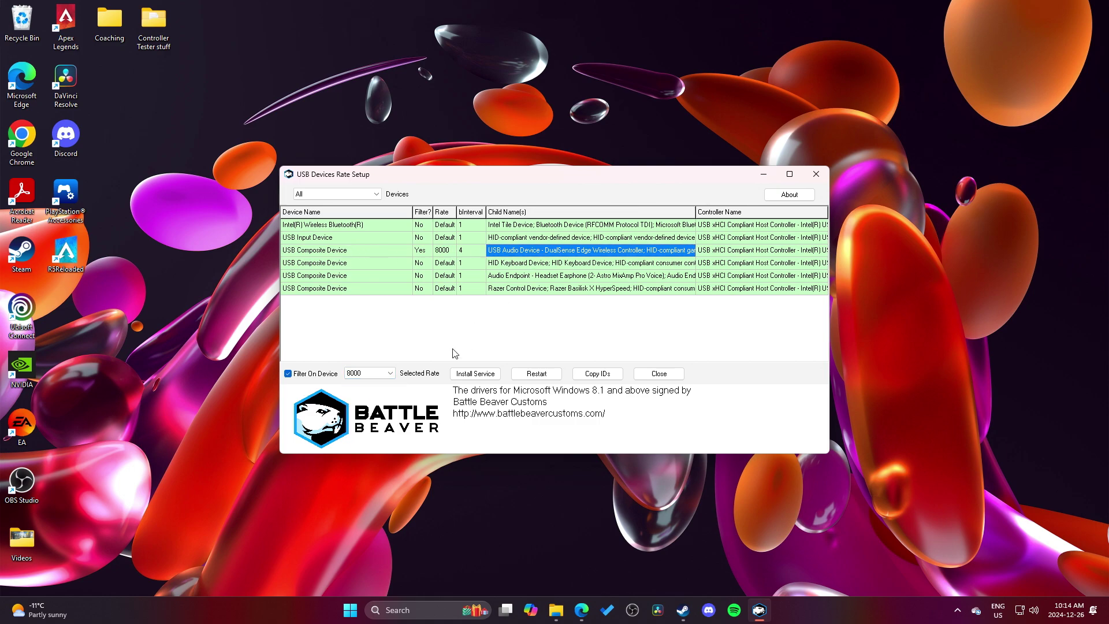
left_click(476, 374)
left_click(591, 315)
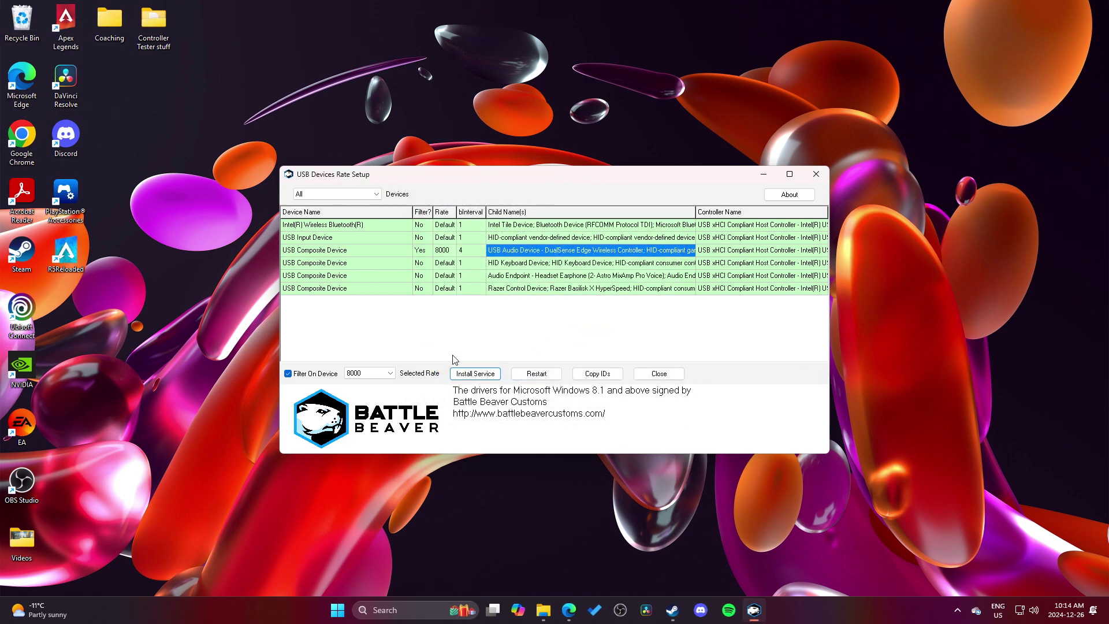
left_click(386, 373)
left_click(365, 393)
left_click(476, 374)
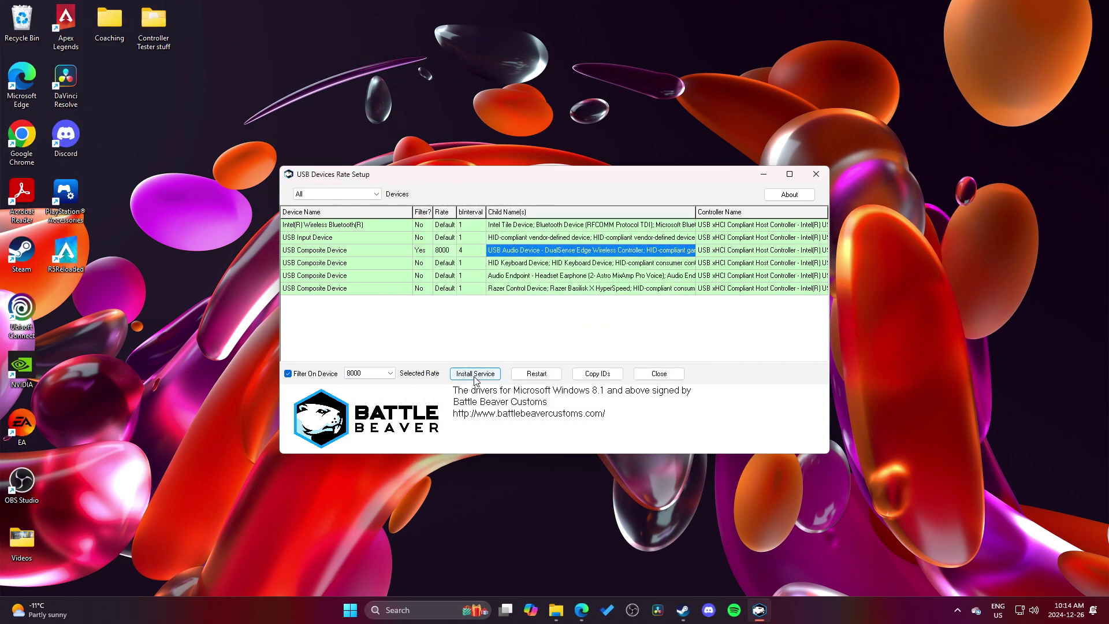
left_click(592, 318)
left_click(476, 374)
left_click(589, 317)
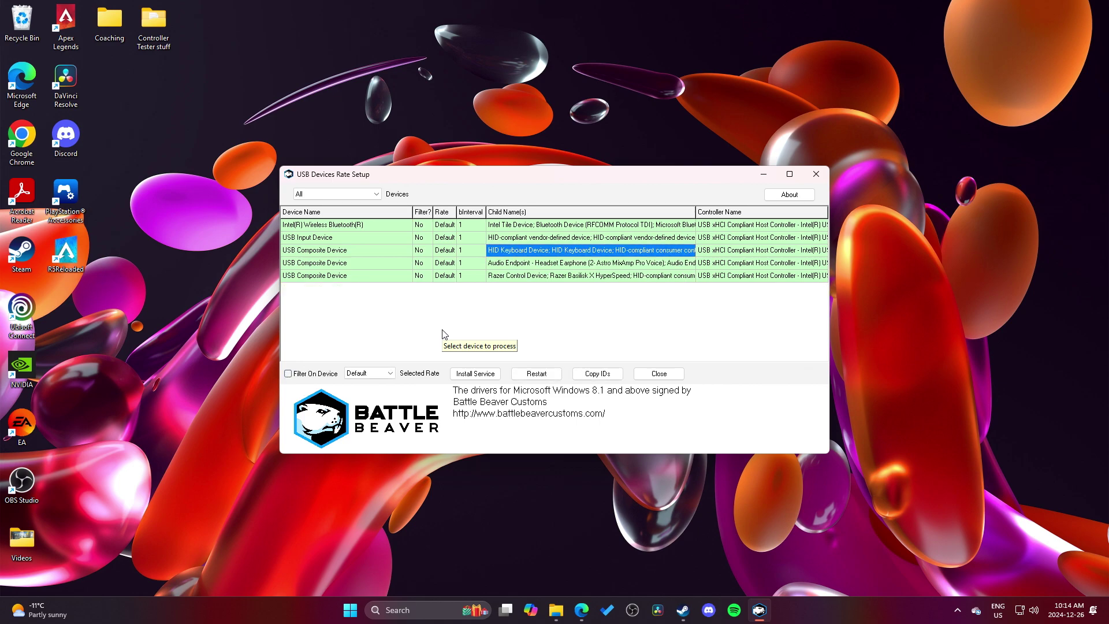
Step: Filter the device list to devices with HIDUSBF and check the DualSense Edge controller's entry
left_click(350, 196)
left_click(372, 258)
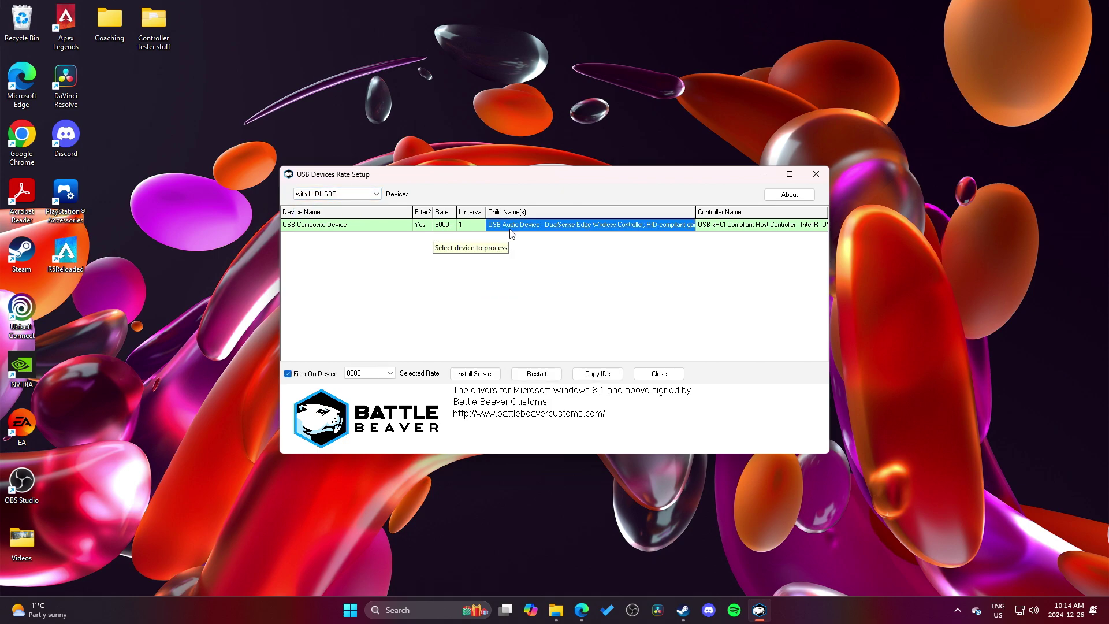
left_click(487, 588)
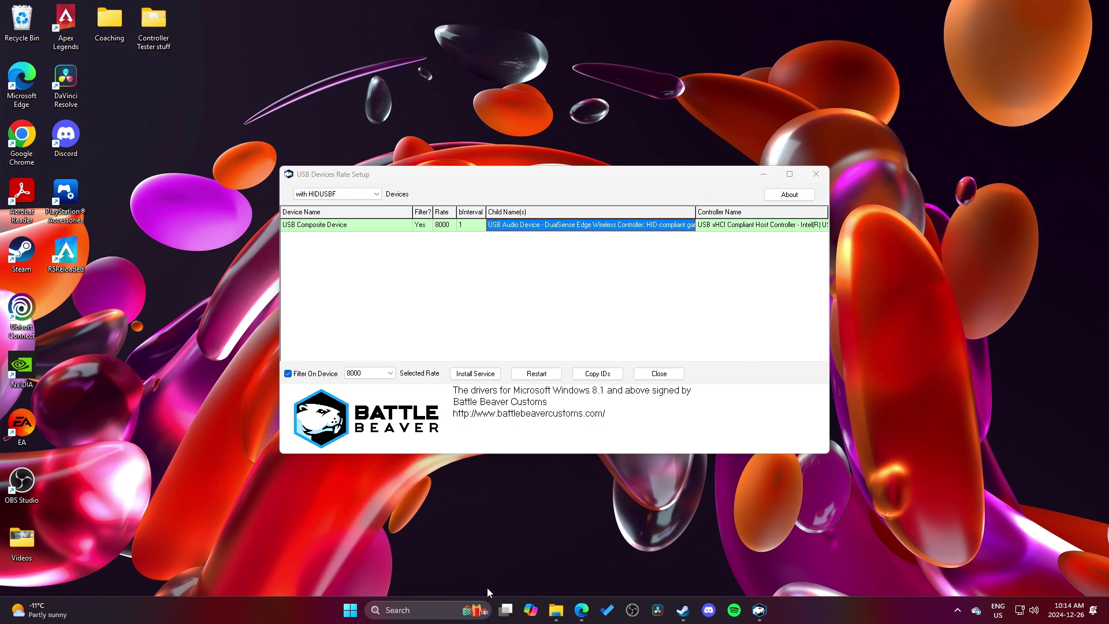
Step: Launch JoystickTester from the Controller Tester stuff folder and measure the DualSense Edge controller's polling rate at the 8000 setting
left_click(556, 611)
left_click(780, 159)
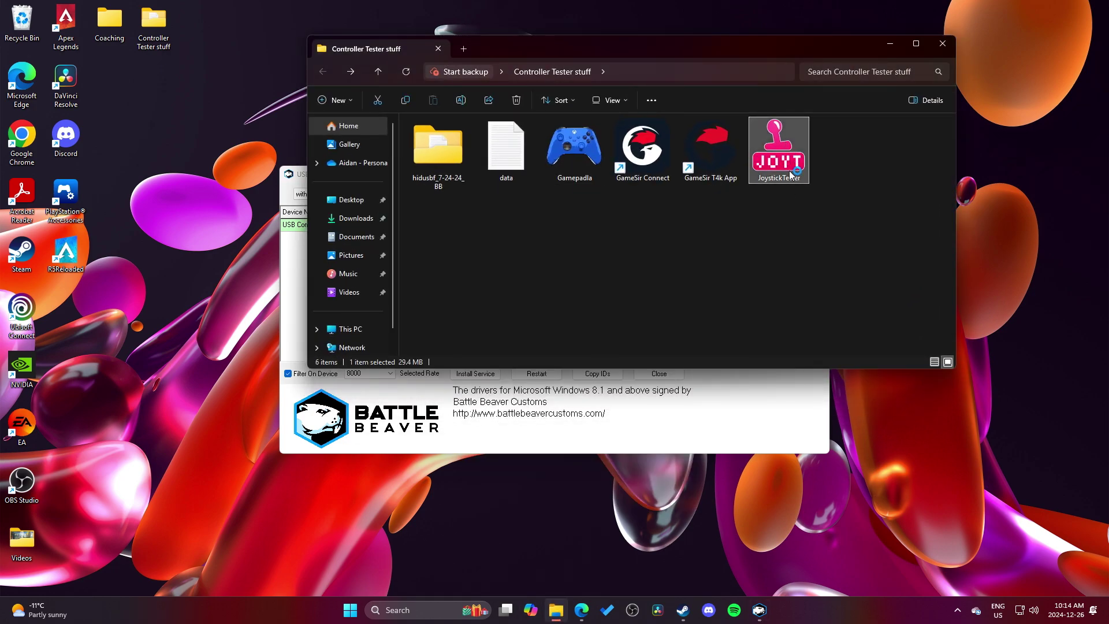
key("Return")
left_click(665, 230)
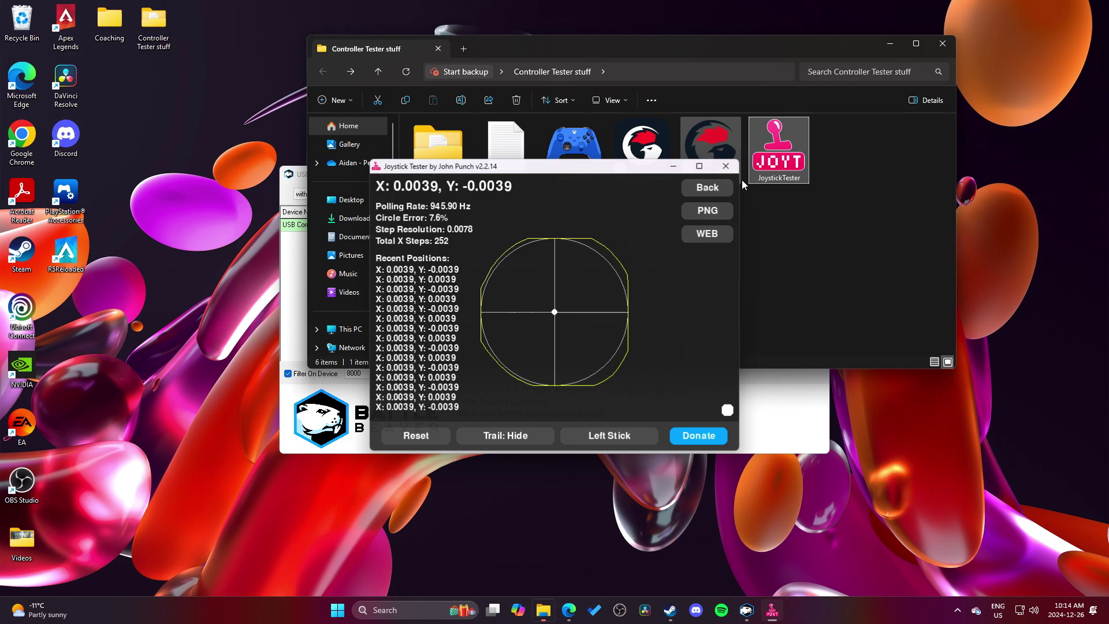
Step: Run a 6000-sample Gamepadla polling test on the left stick of controller 1, review the results and close the tester
double_click(564, 169)
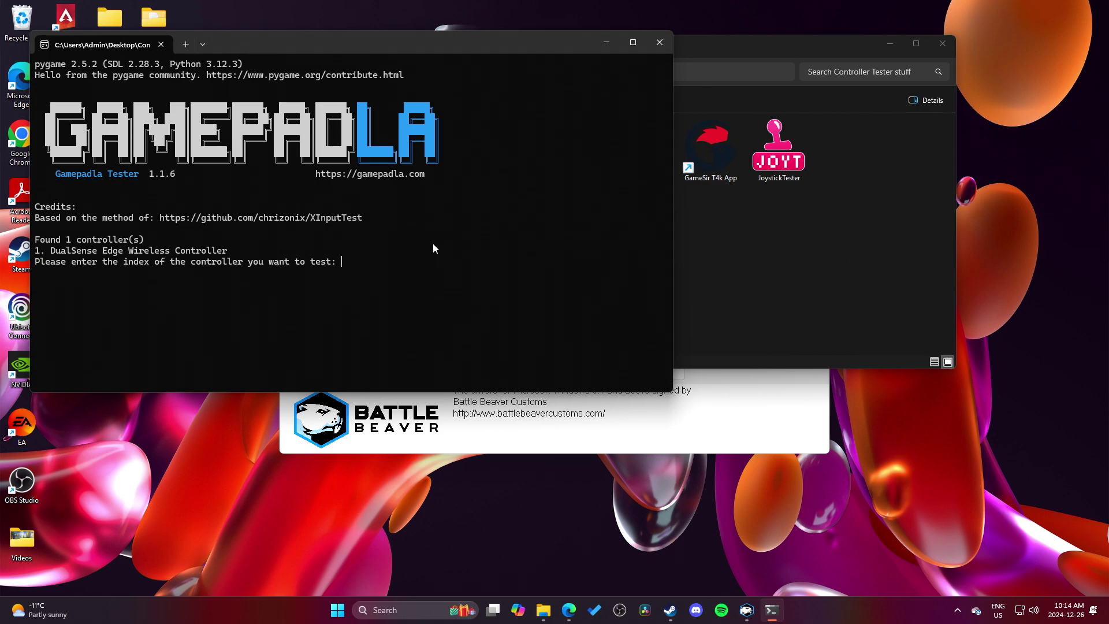
type("1")
key("Return")
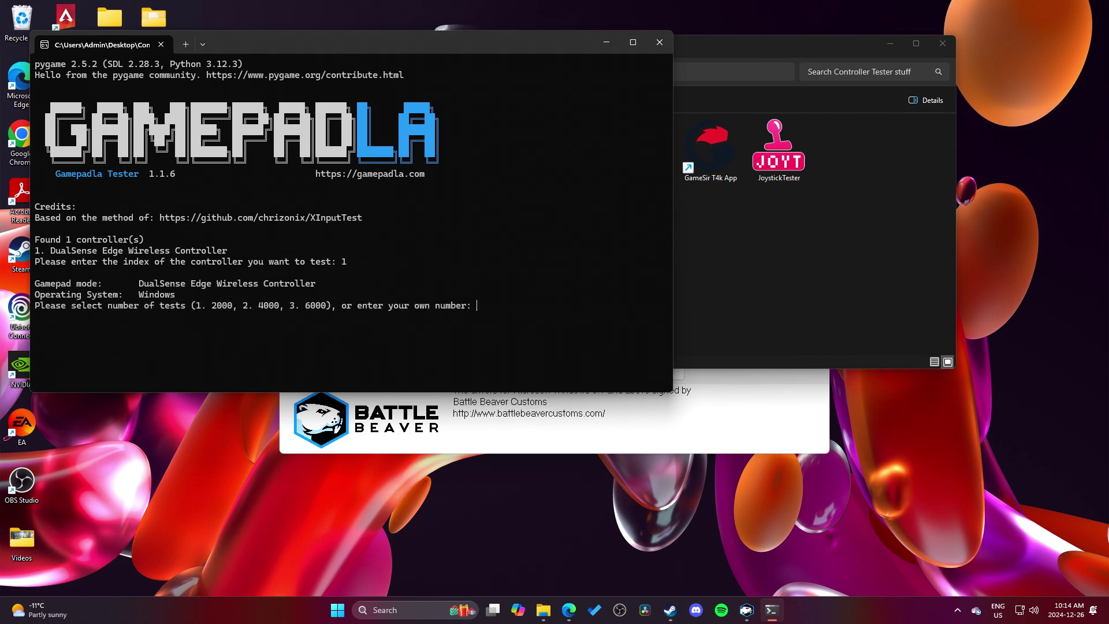
type("6000")
key("Return")
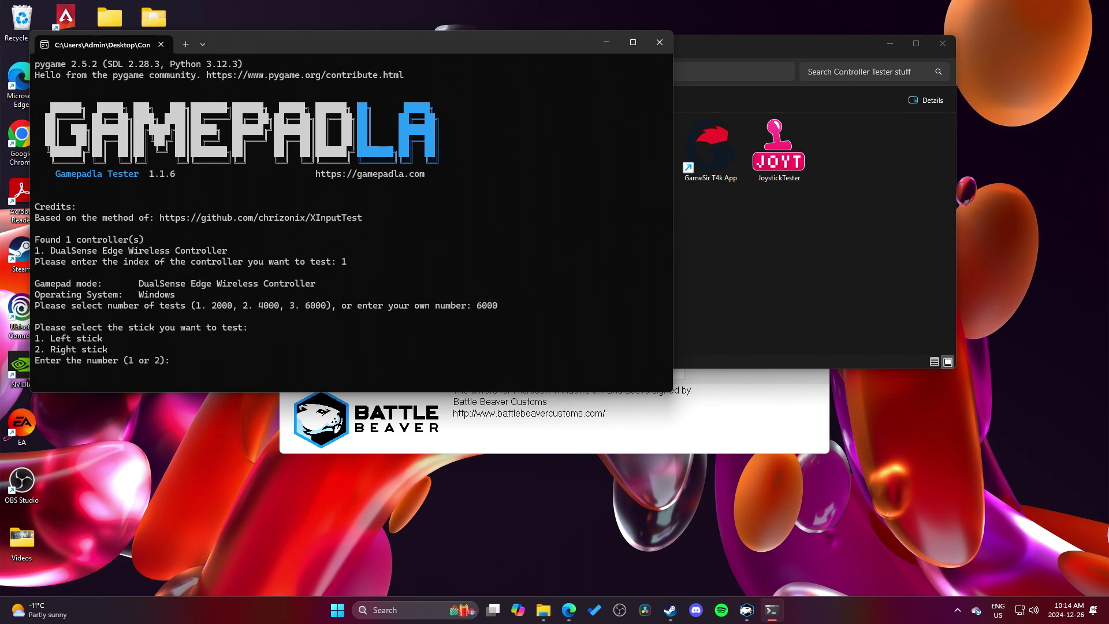
type("1")
key("Return")
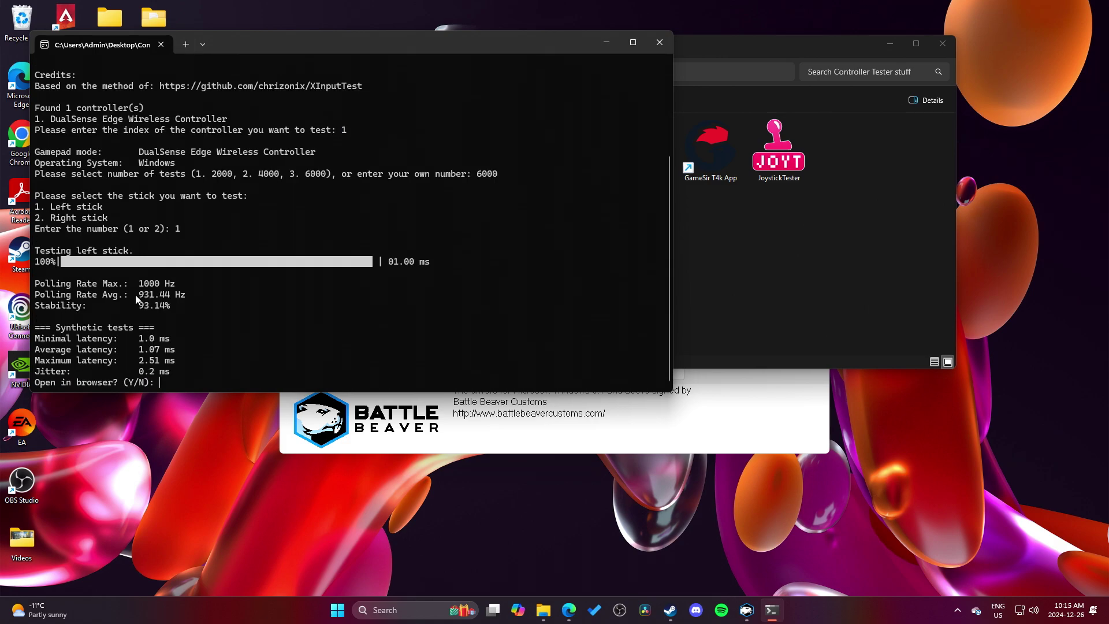
left_click(660, 46)
left_click(664, 434)
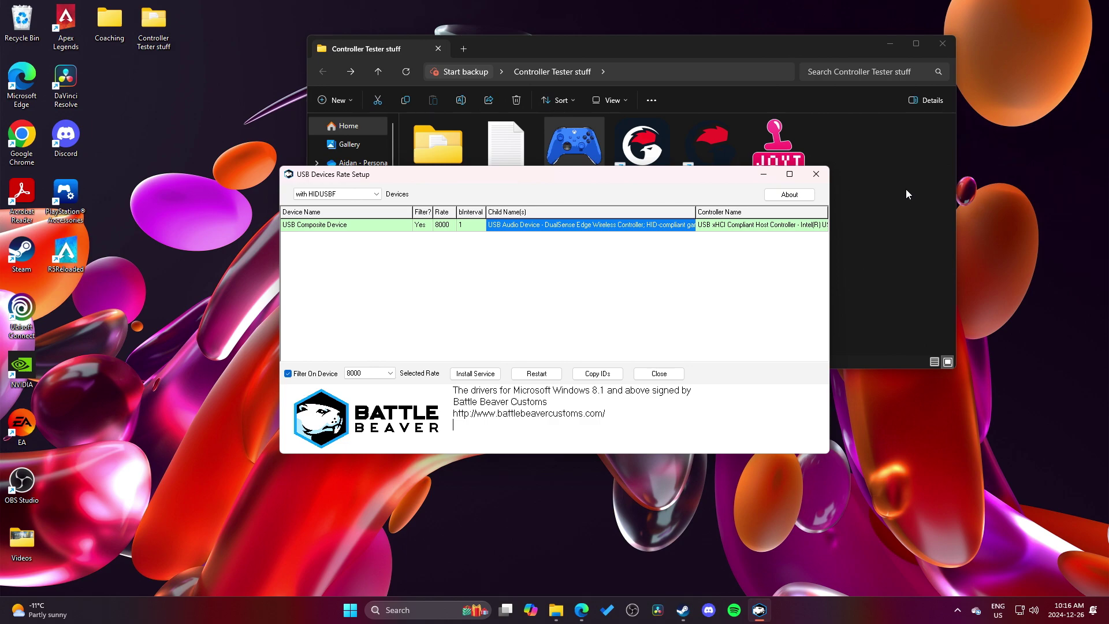
left_click(603, 291)
left_click_drag(563, 187, 510, 142)
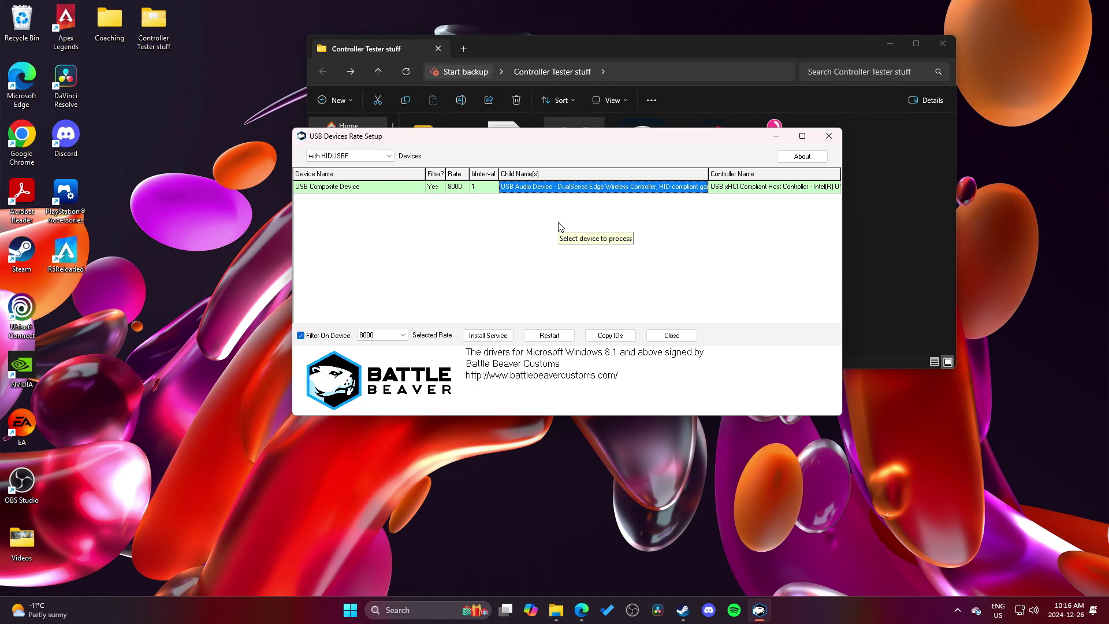
mouse_move(545, 139)
left_mouse_down()
mouse_move(589, 306)
mouse_move(592, 184)
mouse_move(544, 148)
left_mouse_up()
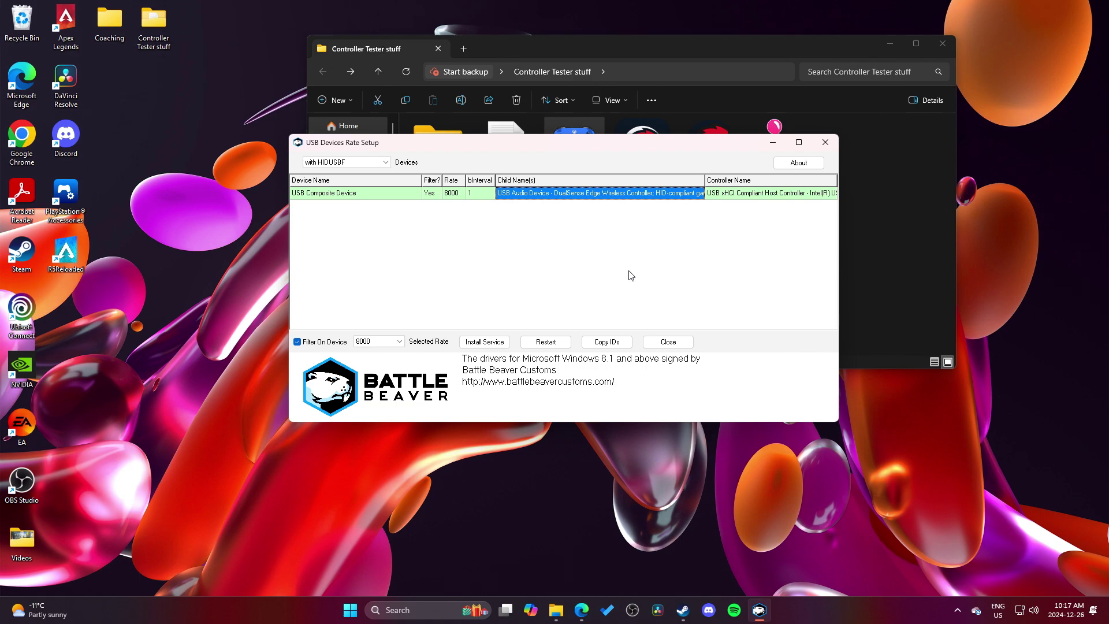
left_click(883, 228)
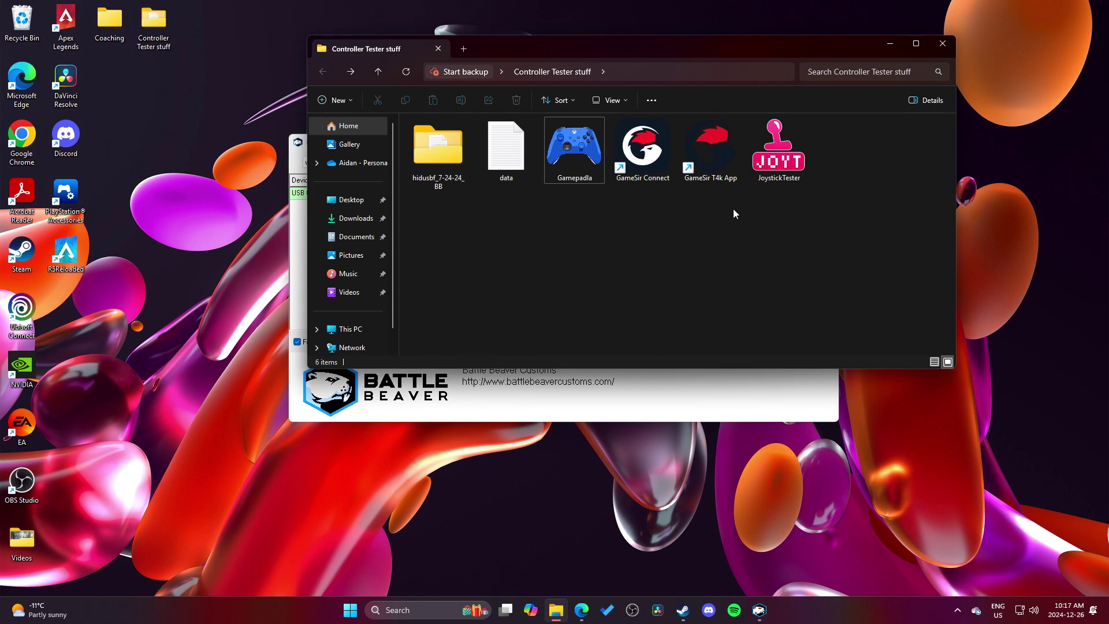
left_click(773, 145)
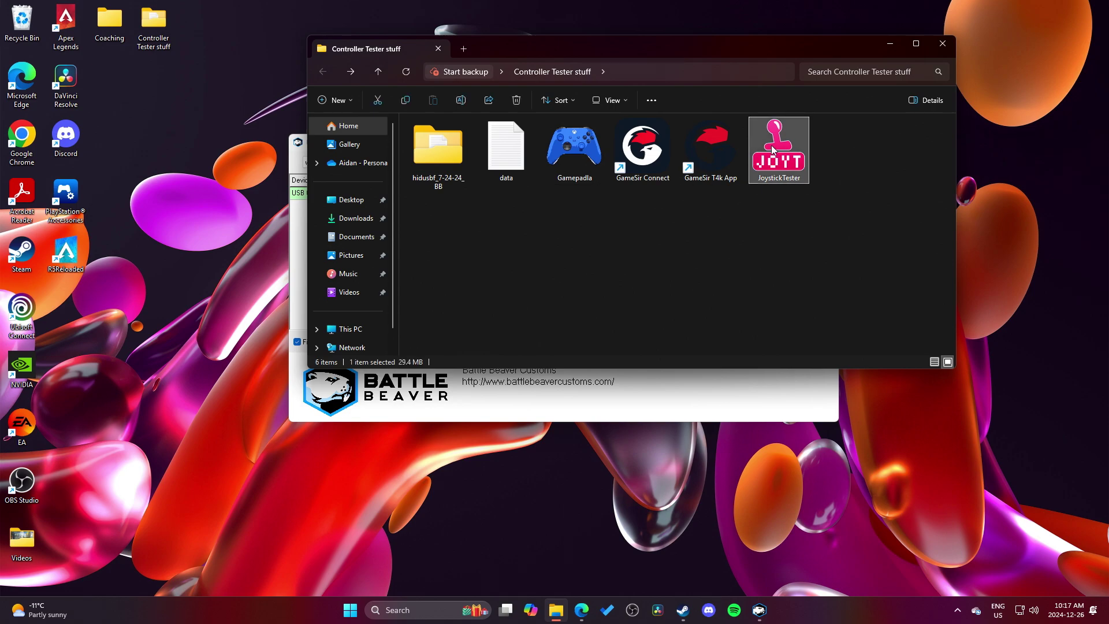
left_click(638, 236)
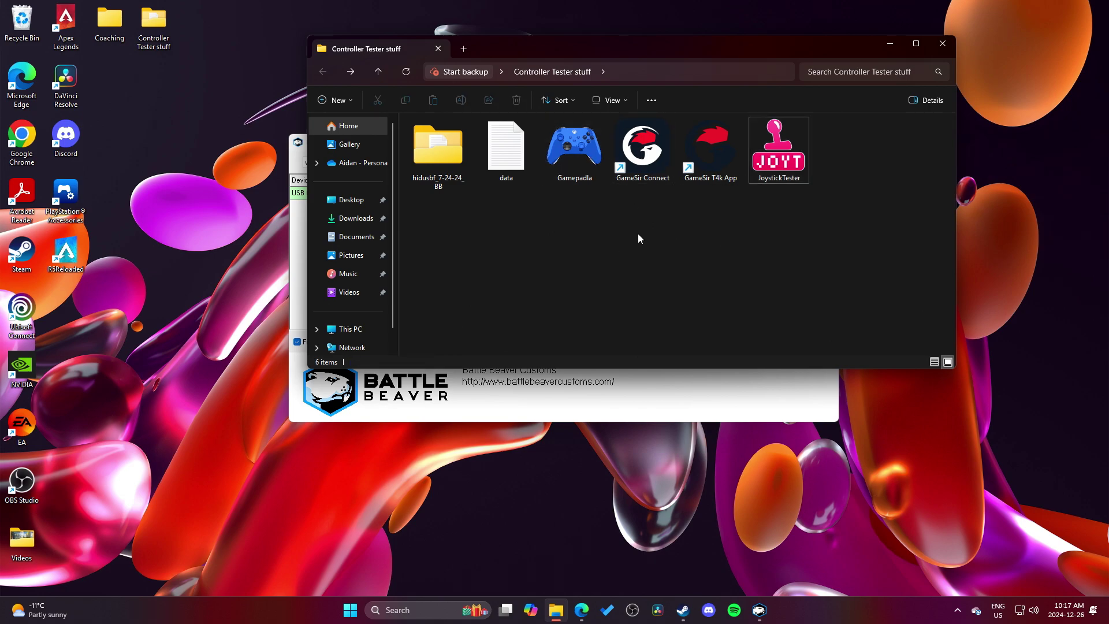